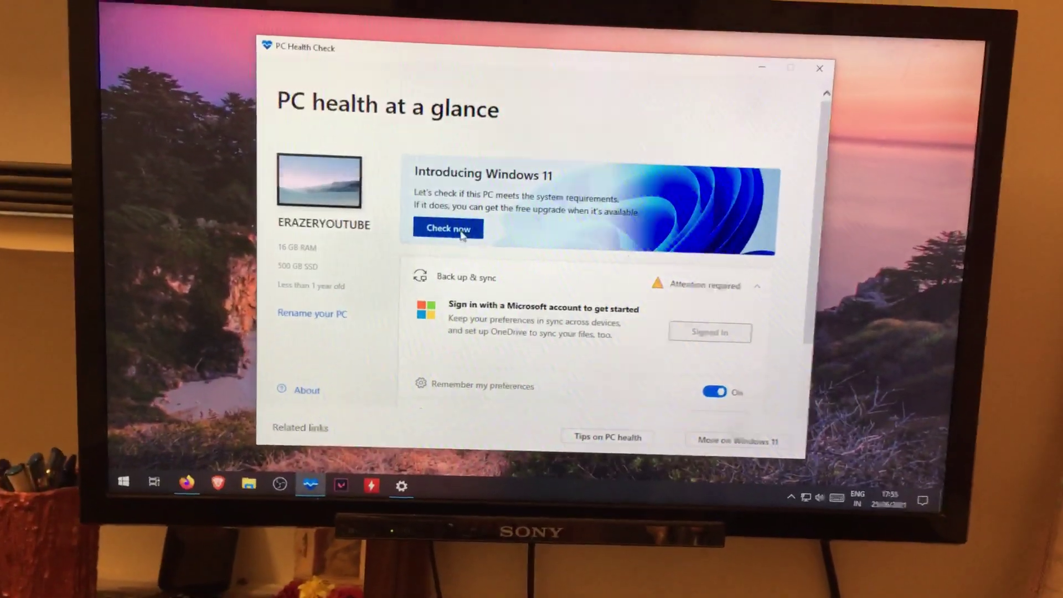
Run the PC Health Check Windows 11 test, then compare against Microsoft's minimum requirements page.
click(469, 235)
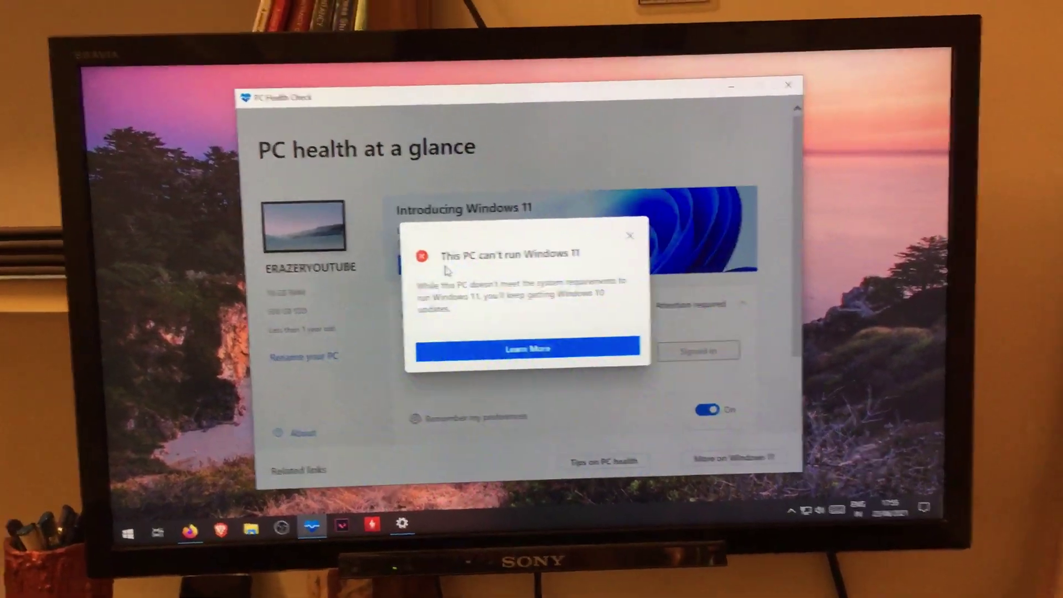
drag(444, 239, 537, 252)
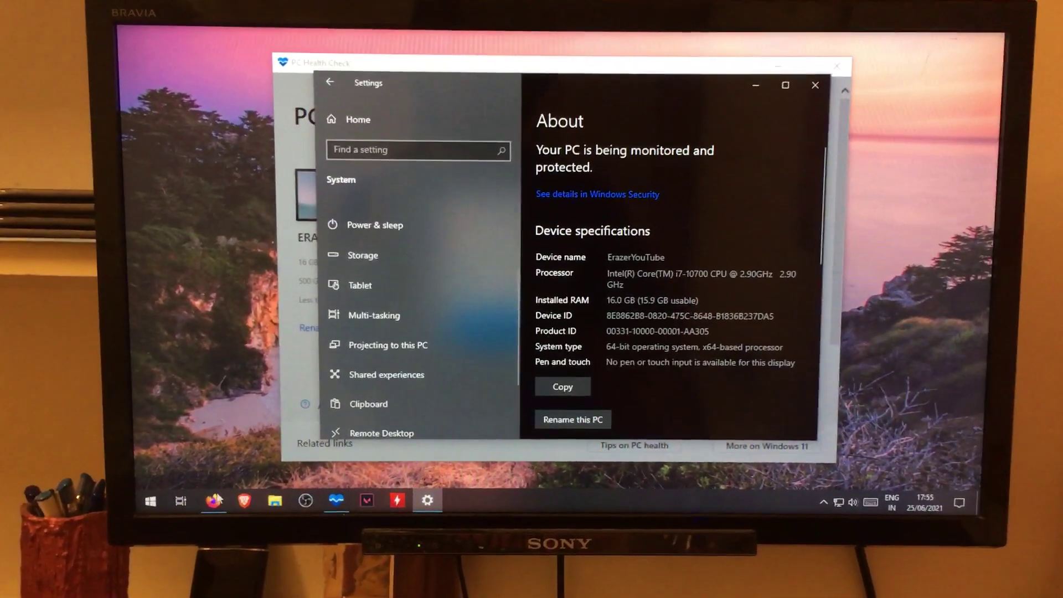
mouse_move(214, 502)
click(220, 435)
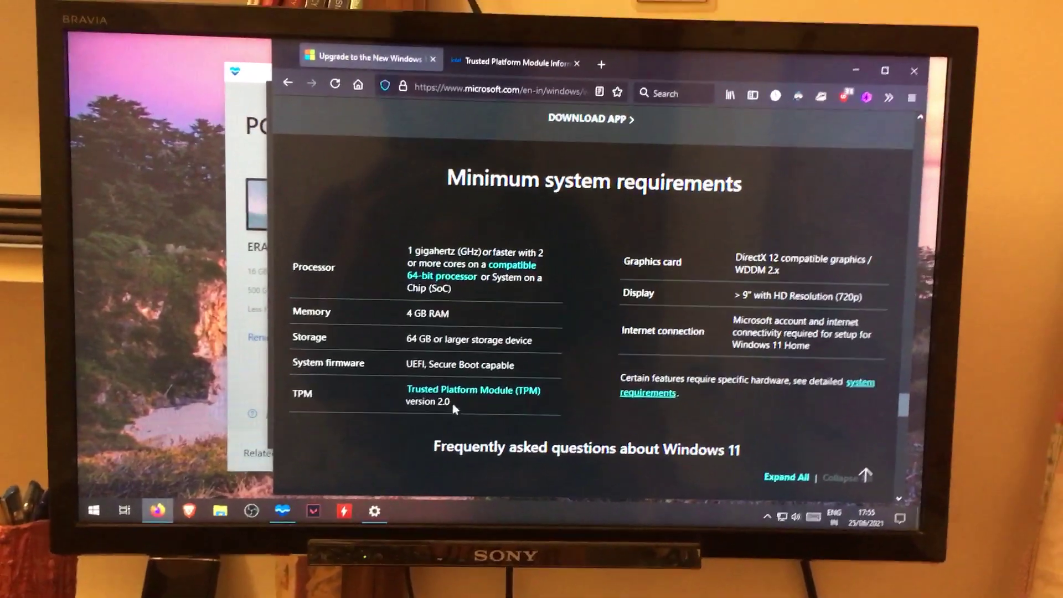
Read the Intel Platform Trust Technology paragraph in Firefox's Intel TPM article, then close the Health Check result.
key(ctrl+Tab)
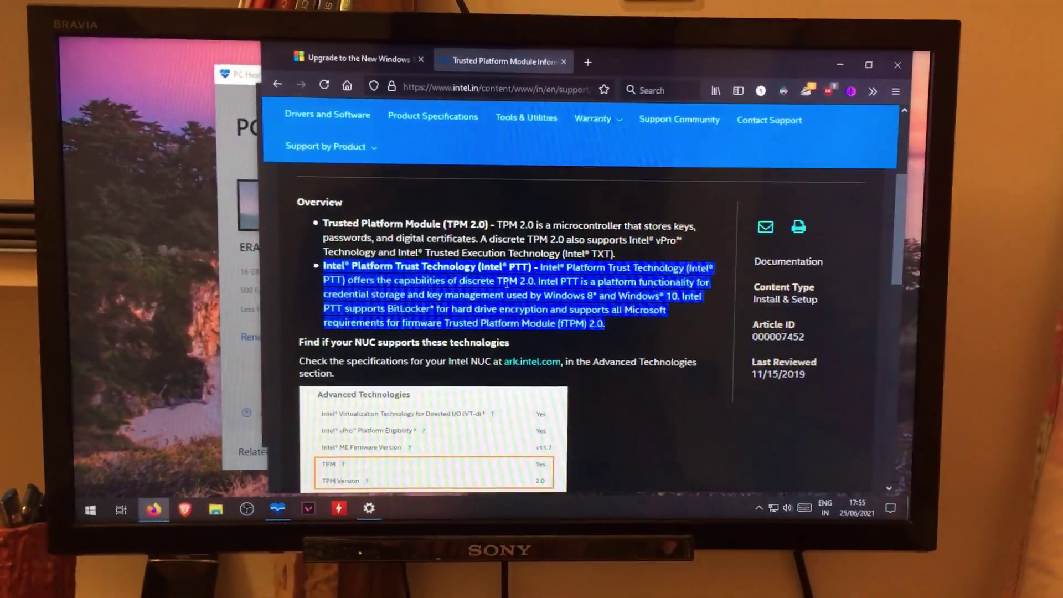
drag(324, 267, 457, 269)
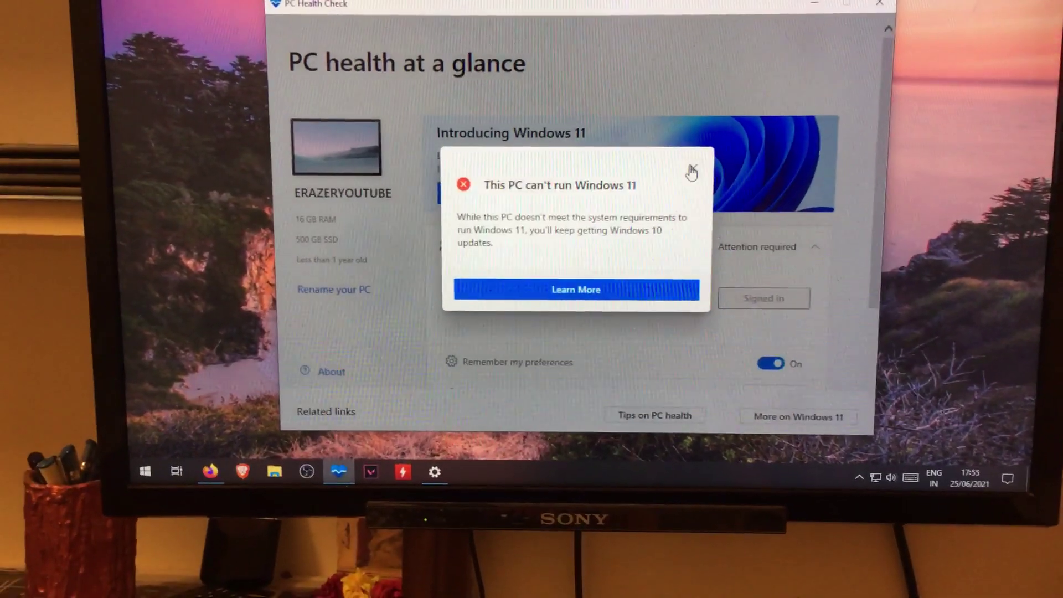
click(692, 172)
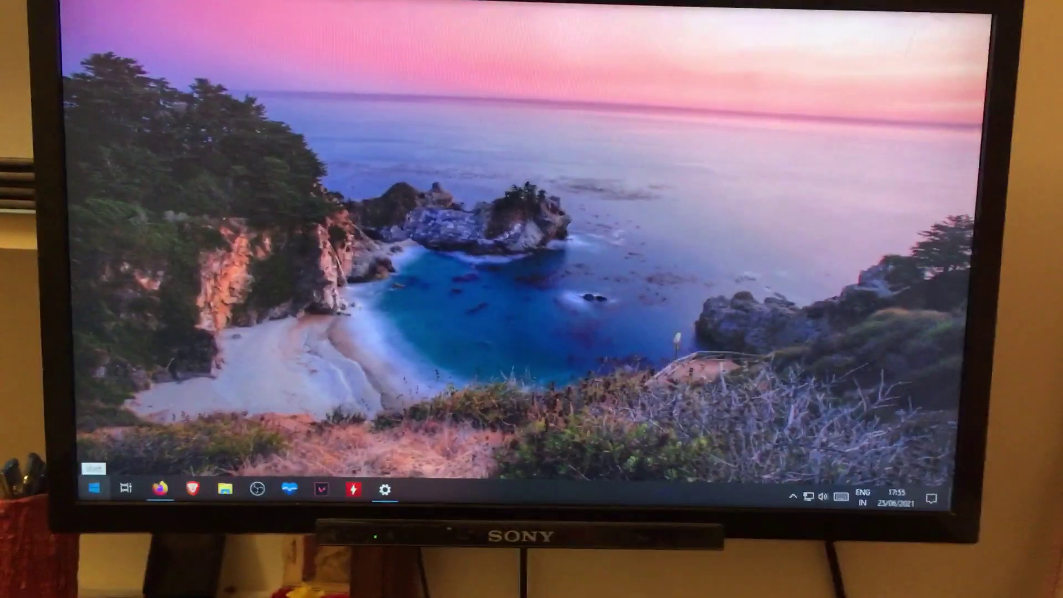
Restart Windows 10 from the Start menu's Power options.
click(87, 502)
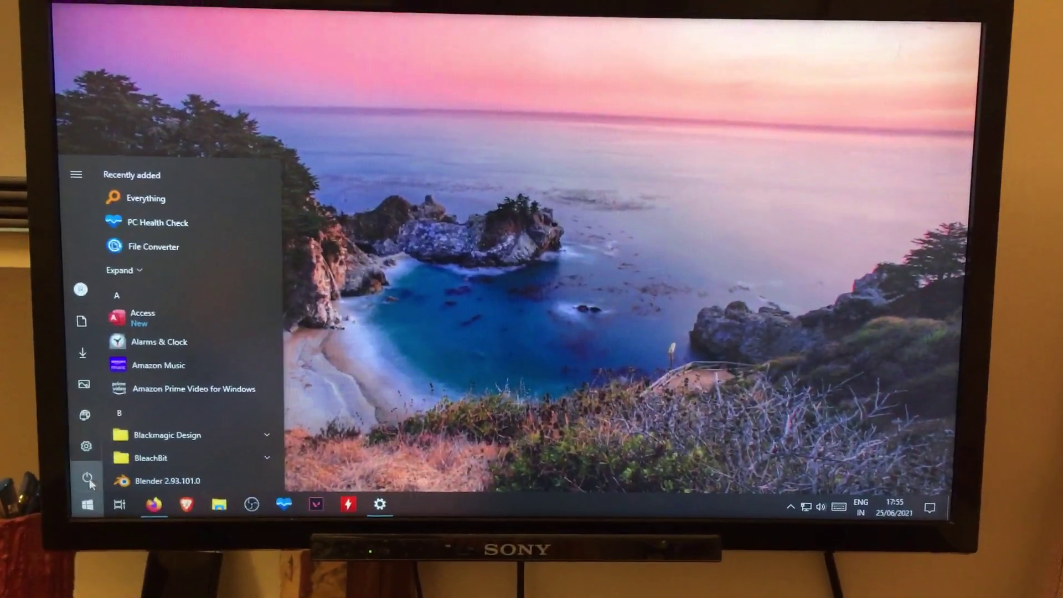
click(89, 478)
click(116, 439)
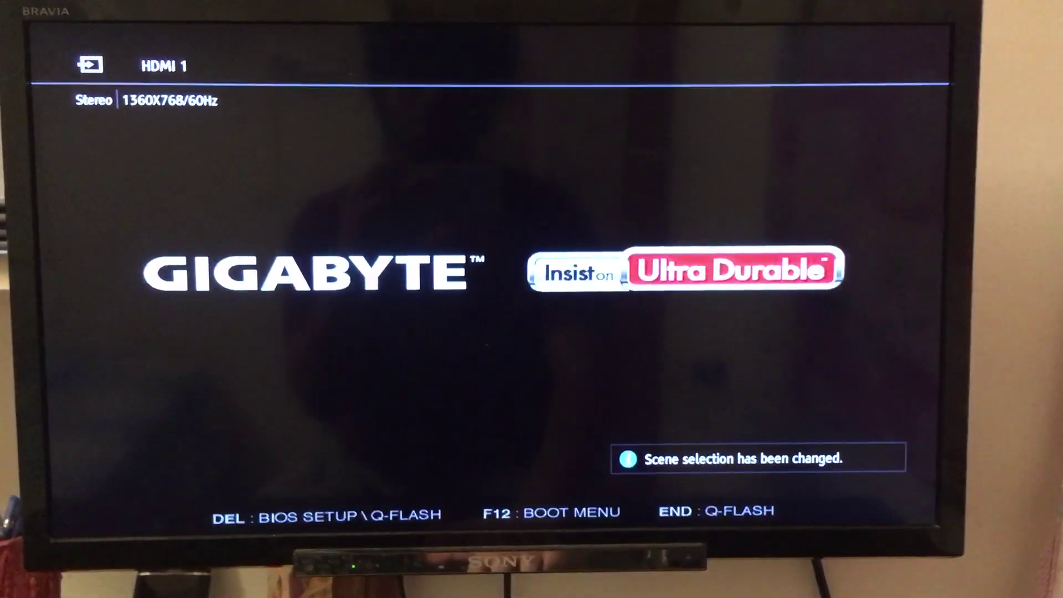
Enter Gigabyte BIOS Setup with F12 during the boot screen.
key(F12)
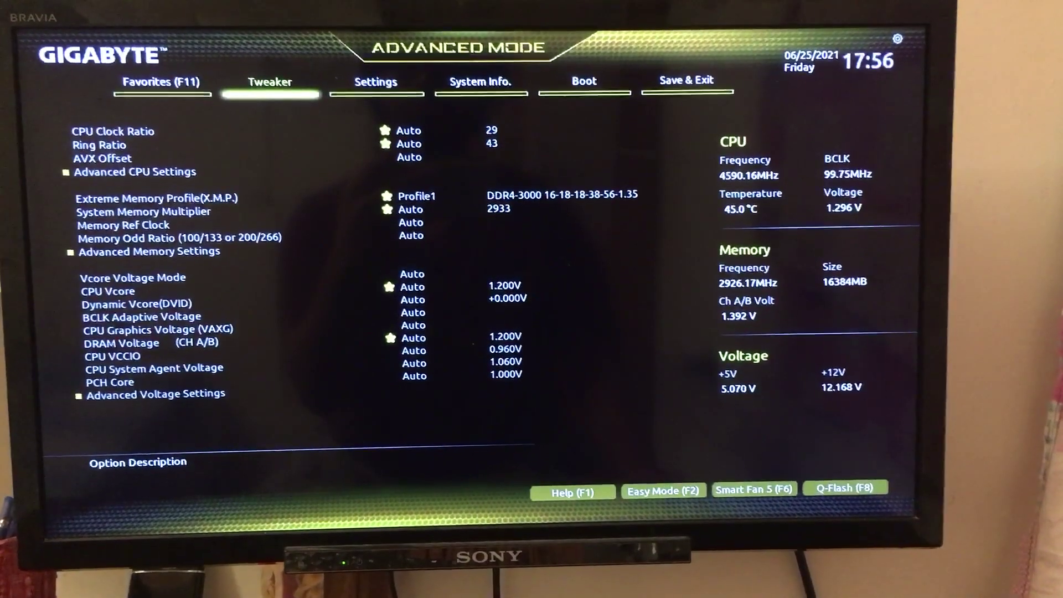
Set Intel Platform Trust Technology (PTT) to Enabled under Settings > Miscellaneous, then back out.
click(369, 75)
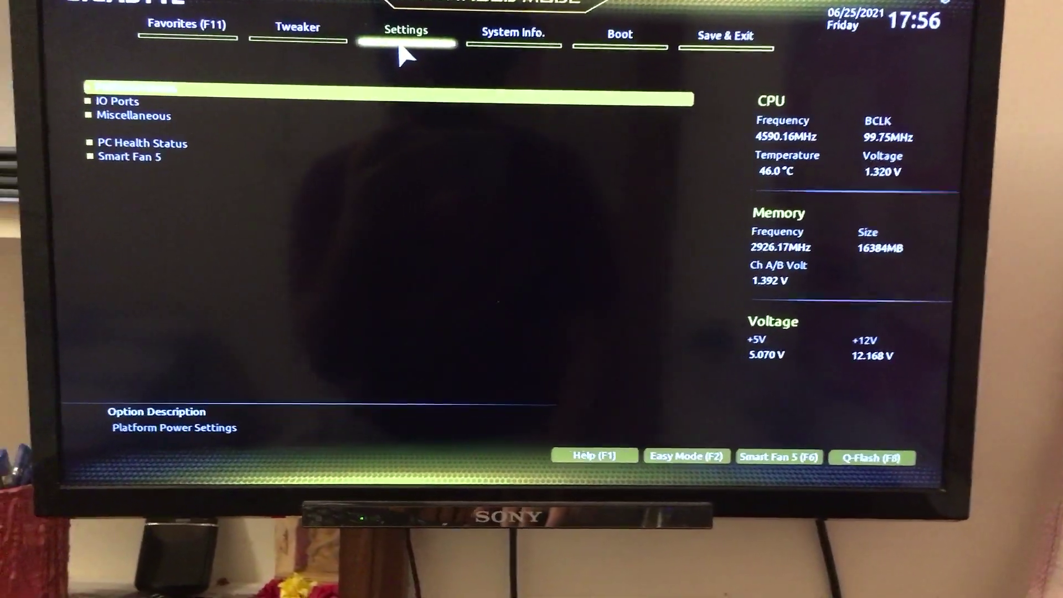
key(Down)
key(Down)
key(Return)
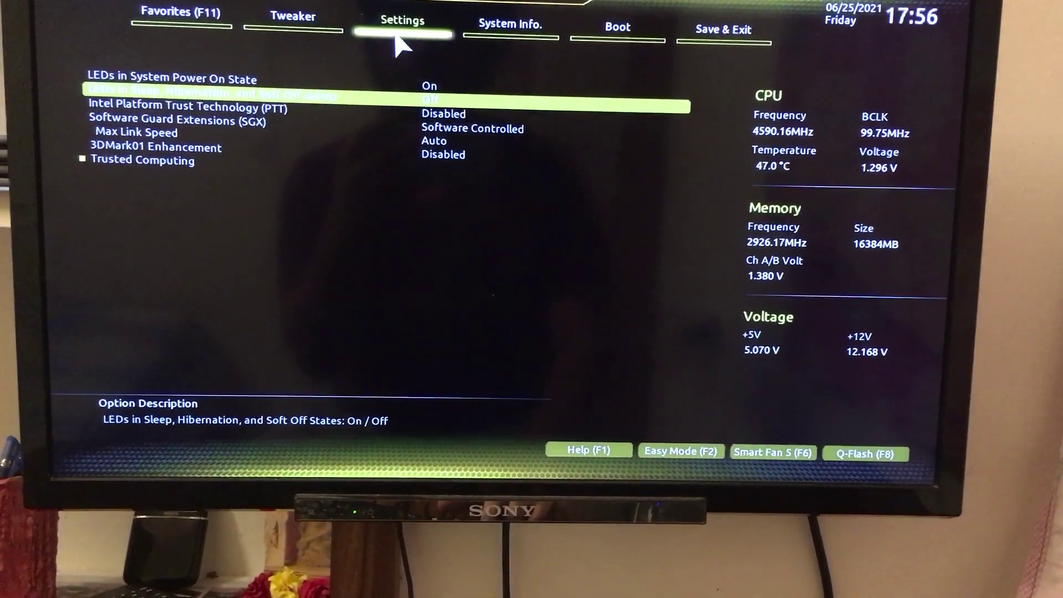
key(Return)
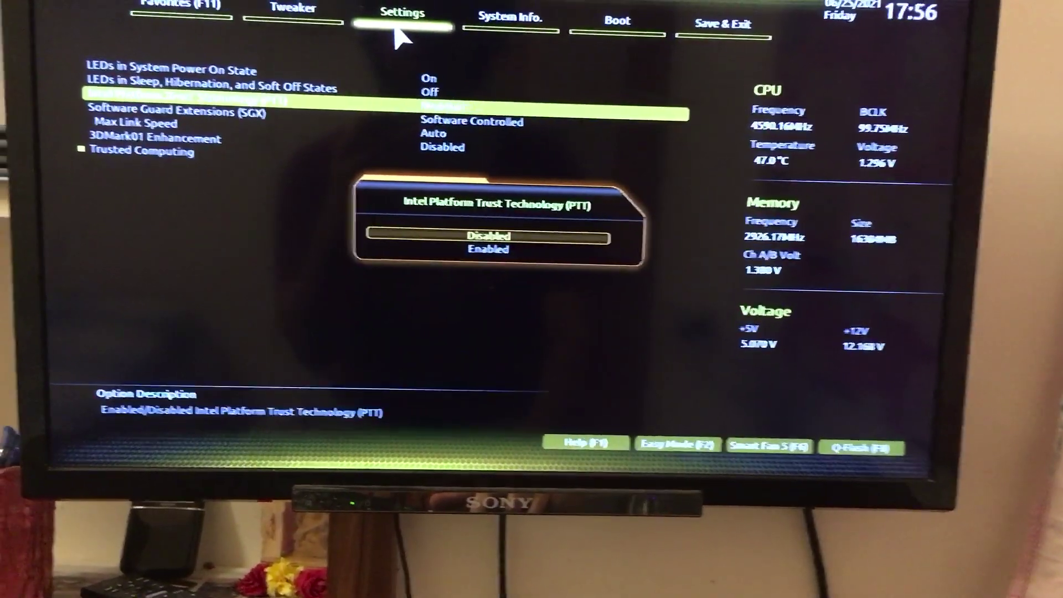
key(Down)
key(Return)
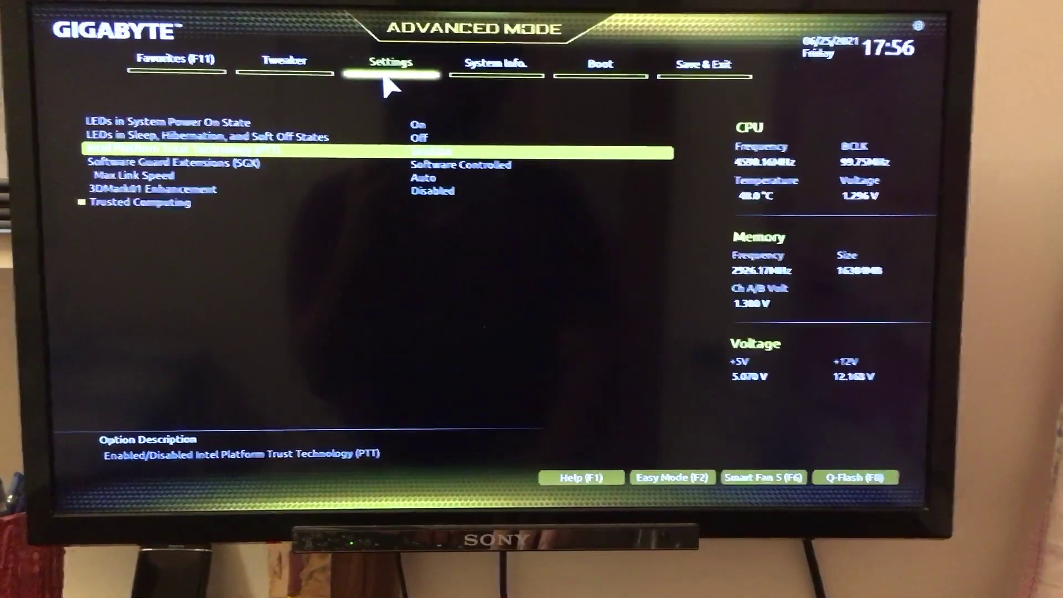
key(Escape)
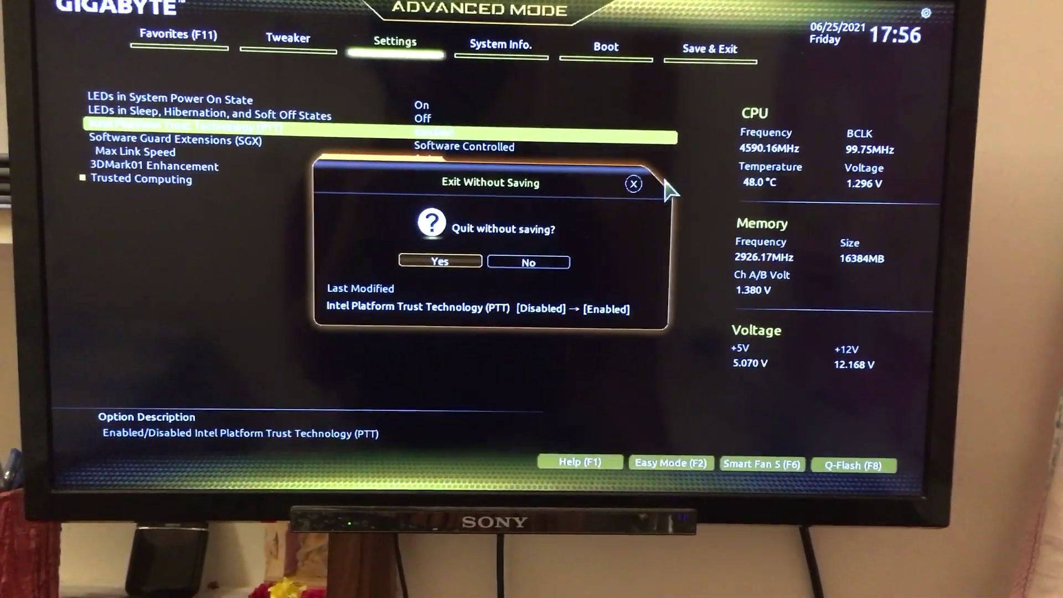
Decline Exit Without Saving, then use Save & Exit Setup to reboot into Windows.
click(634, 184)
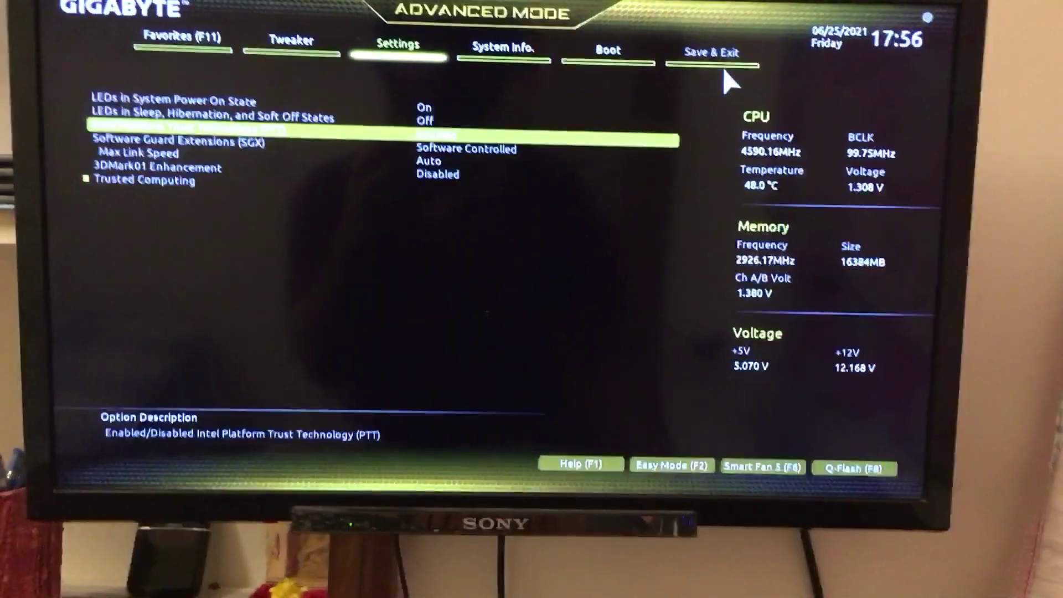
click(711, 56)
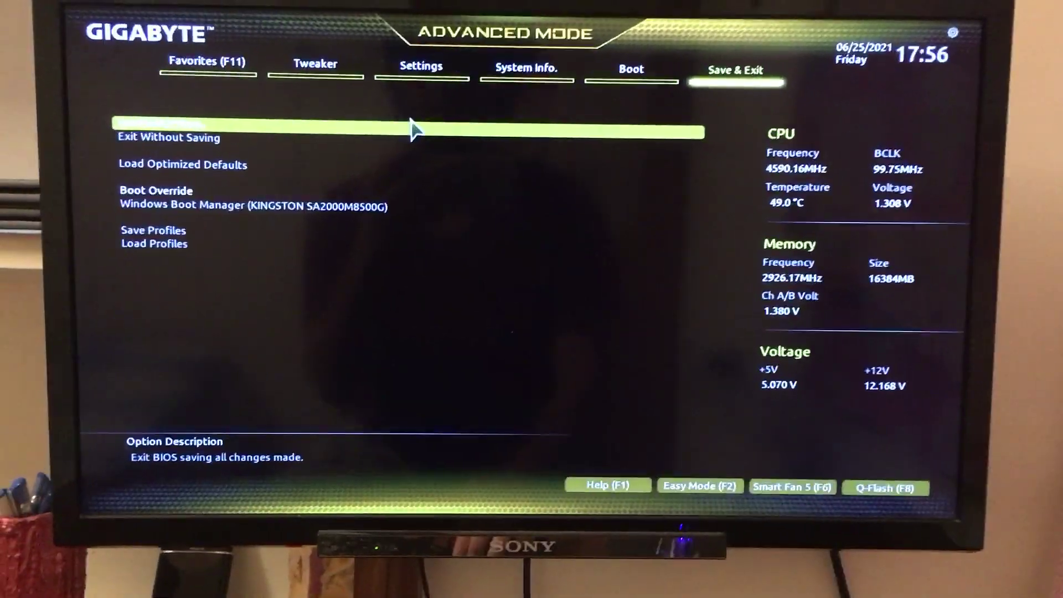
click(389, 110)
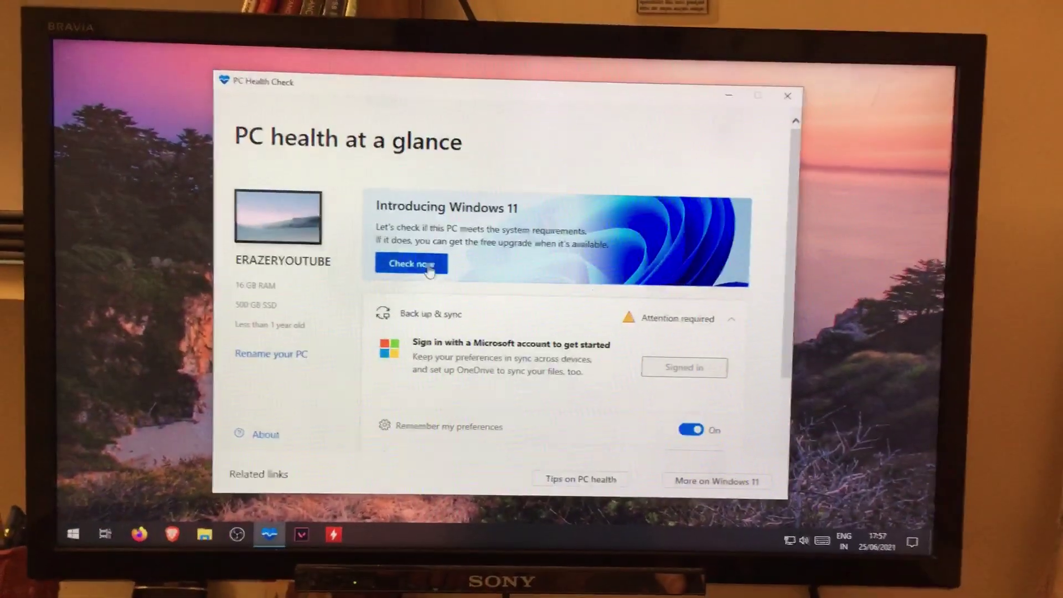
Rerun the Windows 11 check, see it pass, and dismiss the result.
click(410, 266)
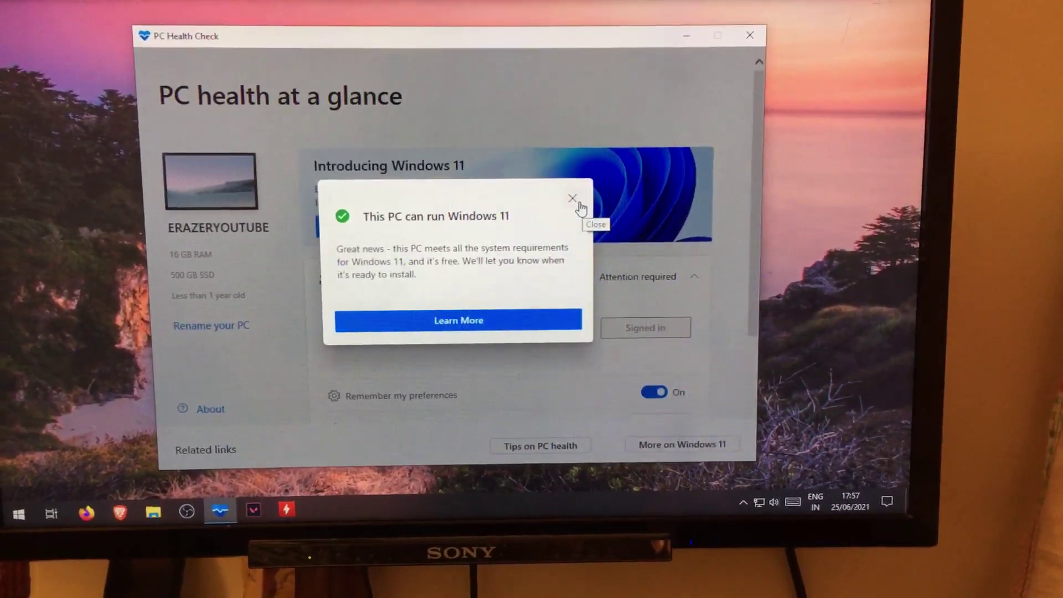
click(580, 202)
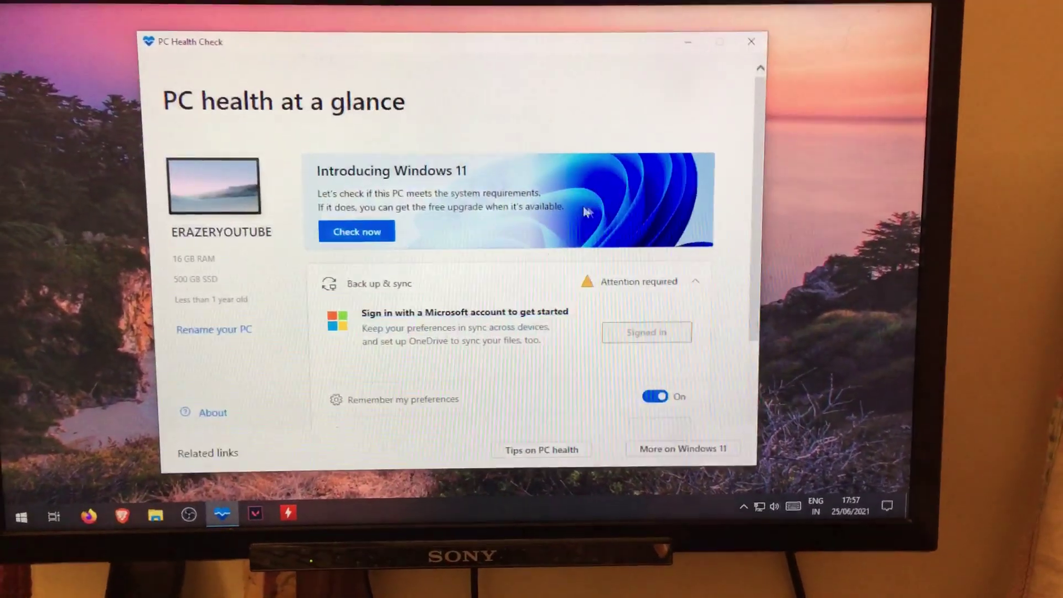